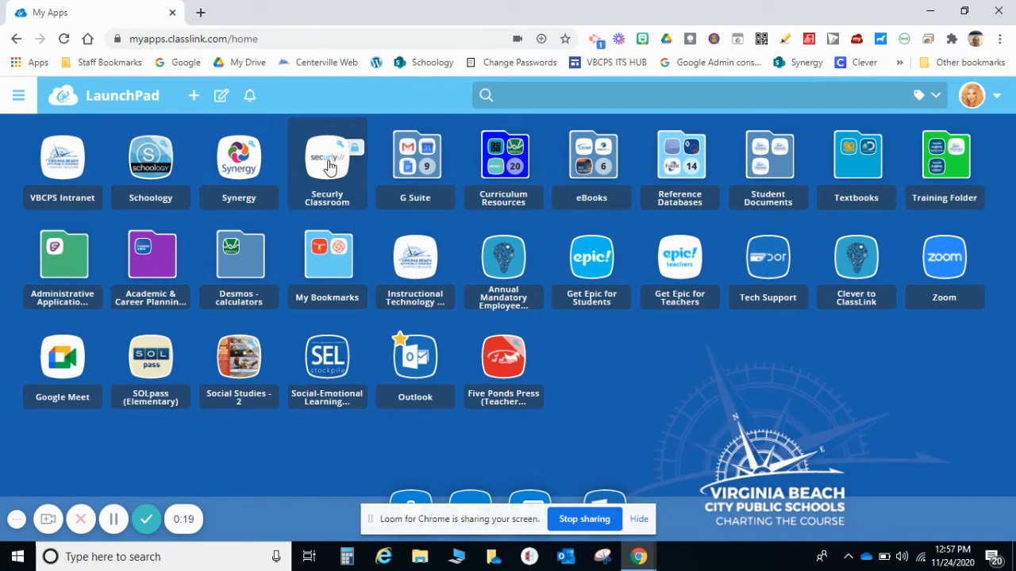
- Open Securly Classroom and create a new class, entering the teacher's surname as the class name
left_click(329, 165)
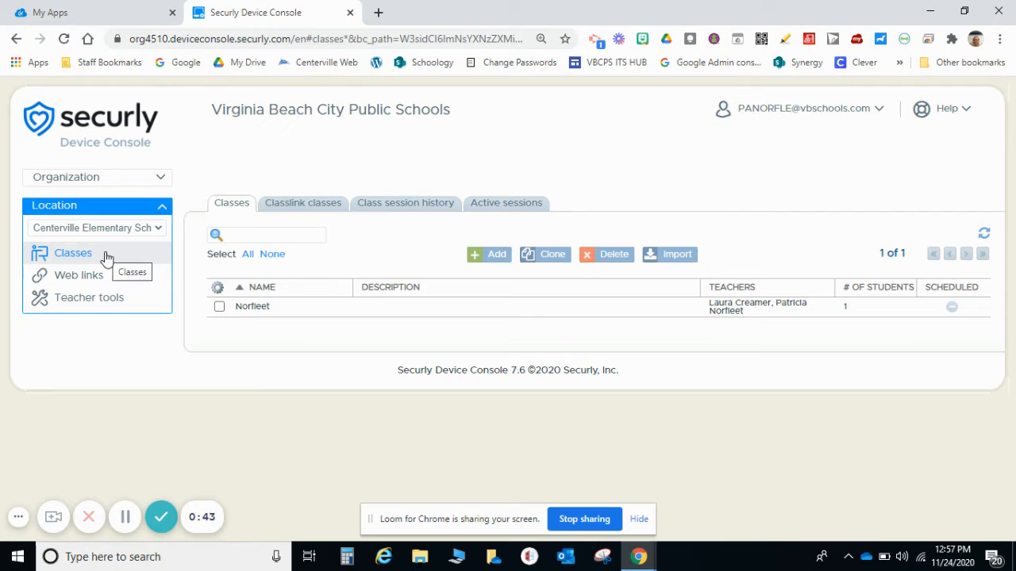
left_click(489, 258)
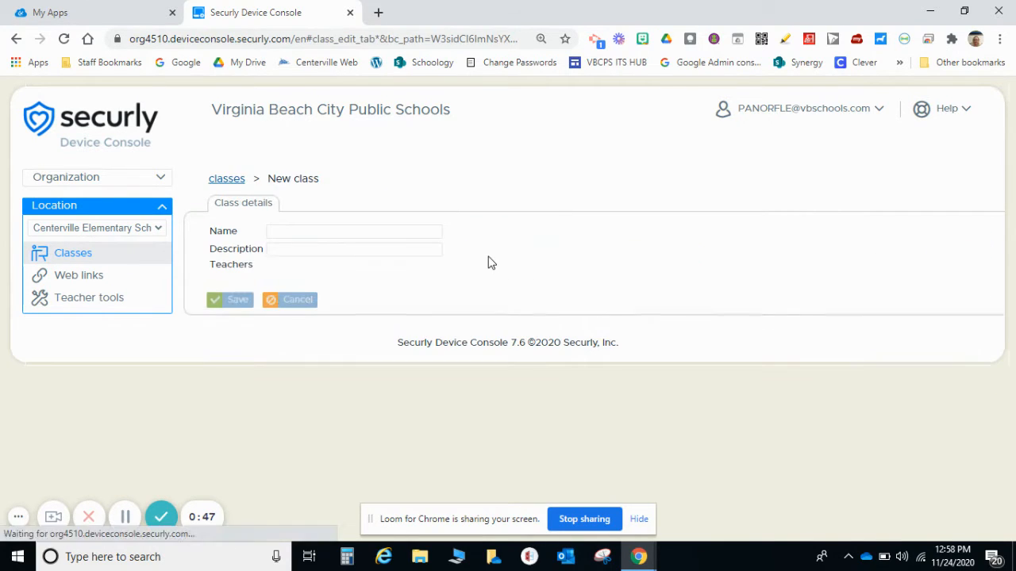
left_click(373, 230)
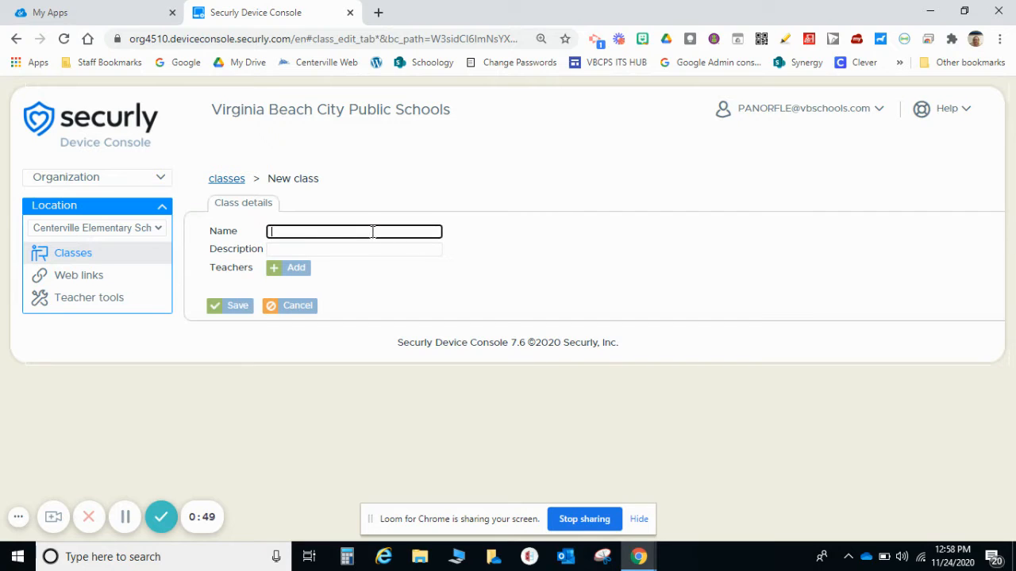
type("Norfleet")
- Open the teacher list for the new class, search for the signed-in teacher's user name and select that account
left_click(290, 274)
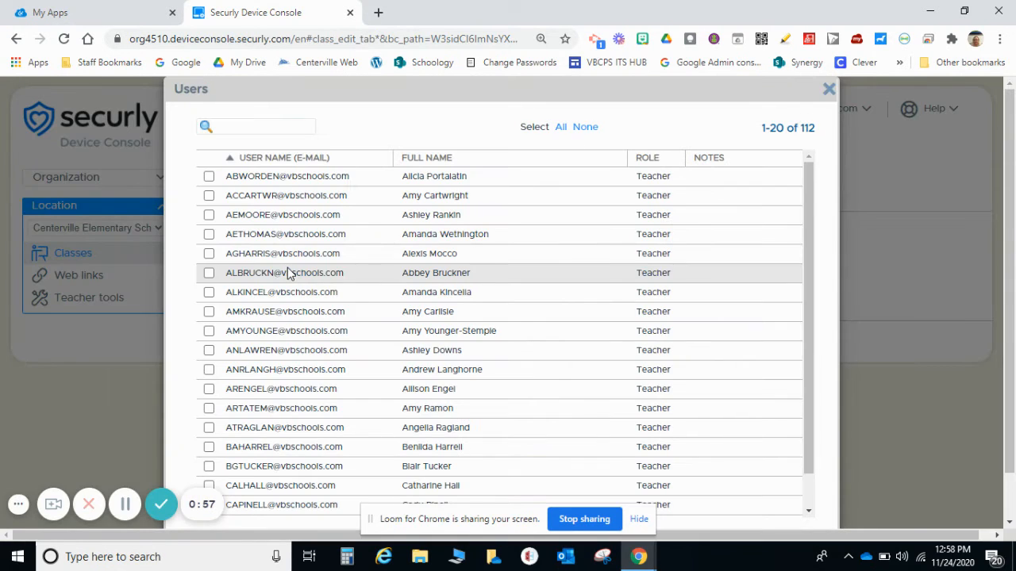
left_click(243, 126)
type("pa")
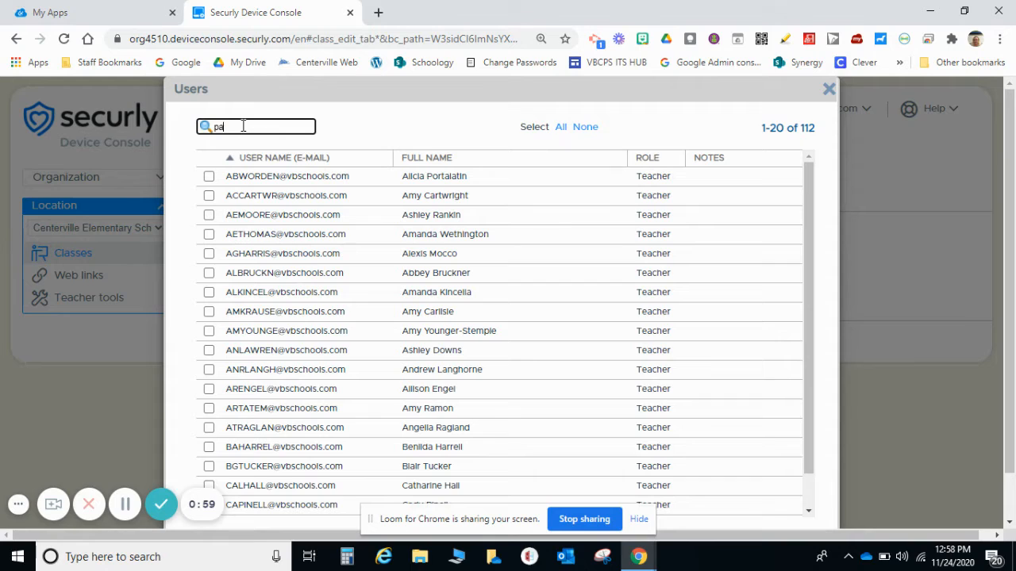
type("norfle")
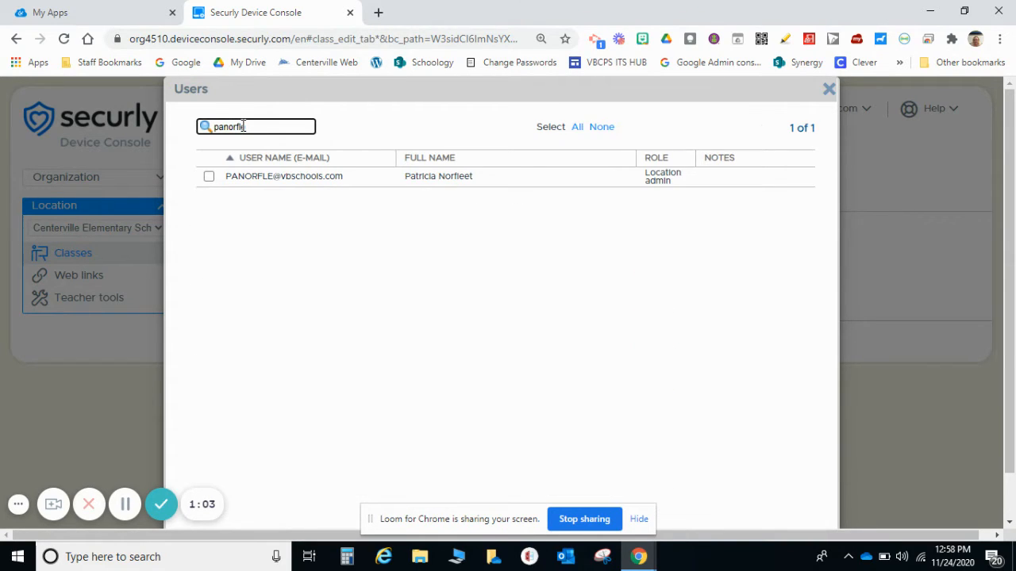
left_click(209, 177)
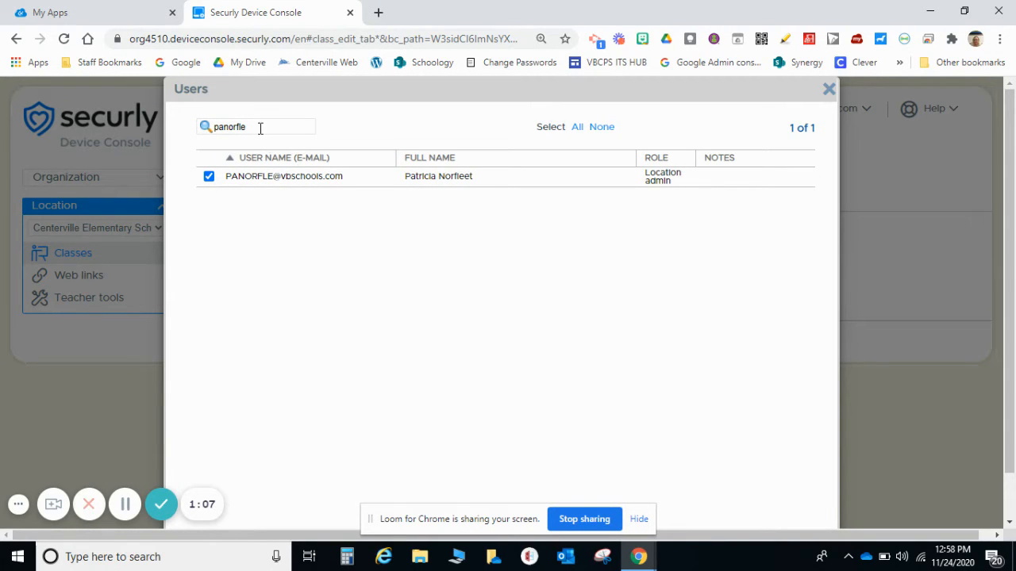
- Search for the co-teacher by surname, select that account and add both chosen teachers to the class
left_click_drag(259, 128, 181, 131)
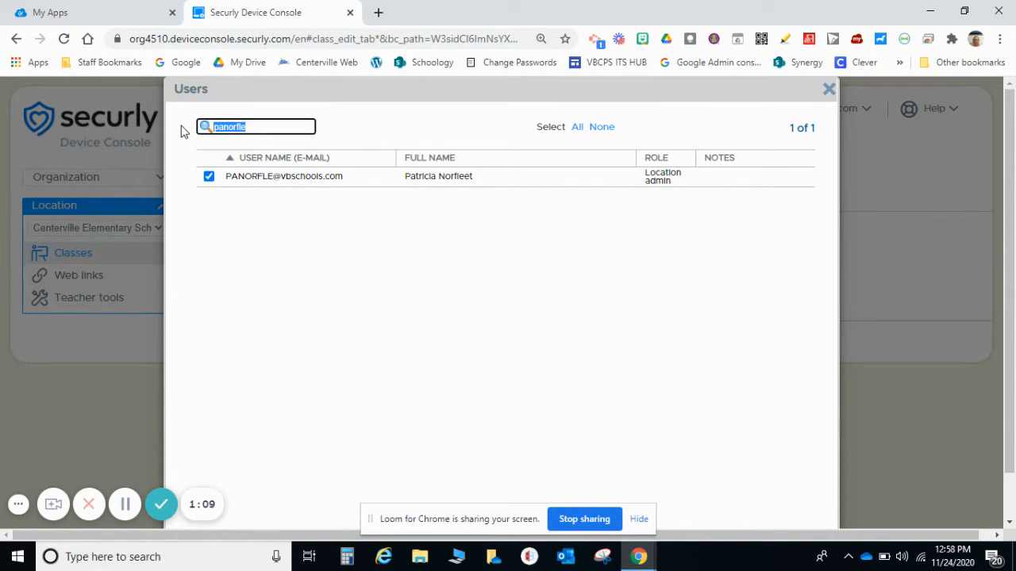
type("creamer")
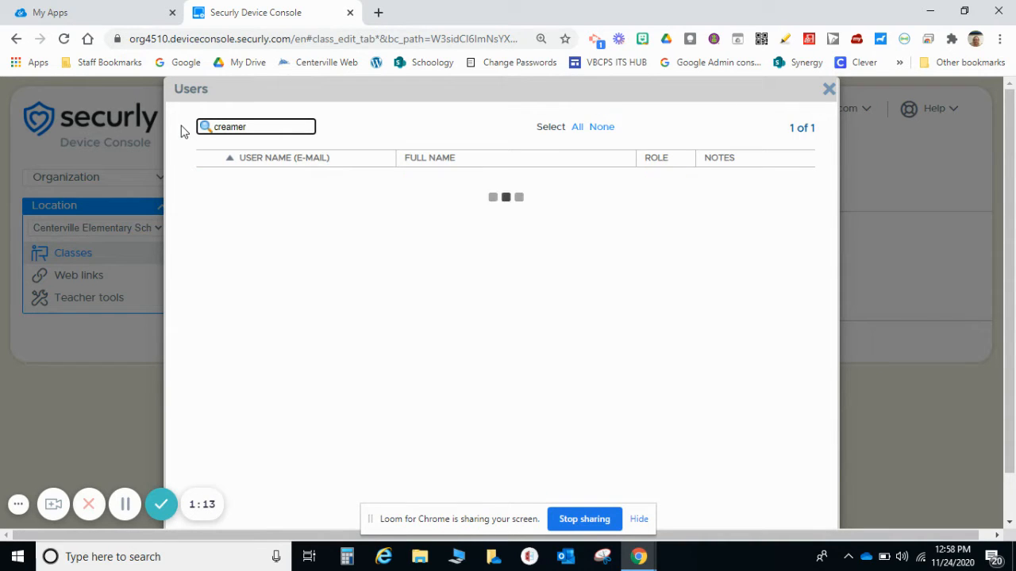
left_click(209, 177)
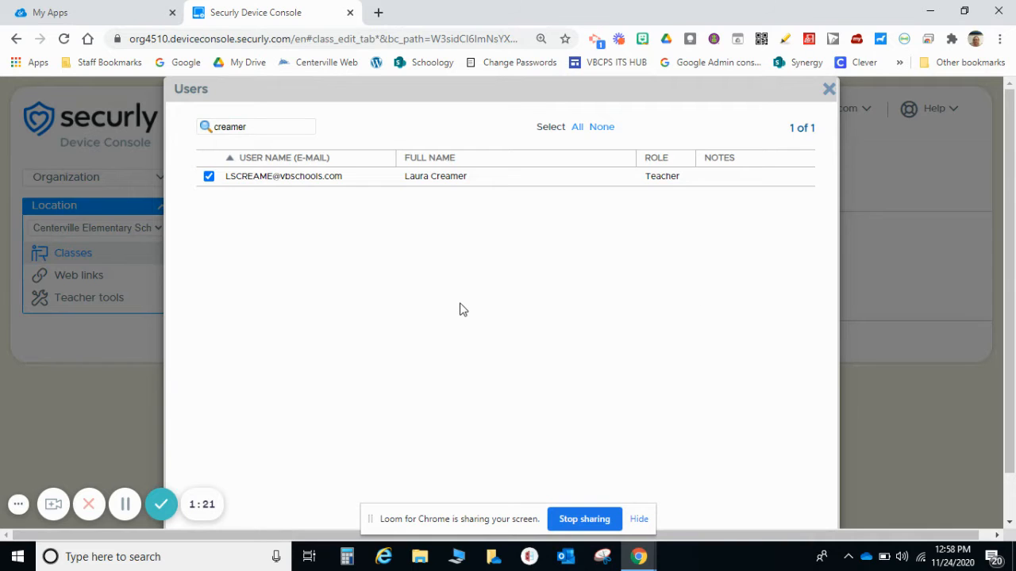
scroll(452, 317, "down", 1)
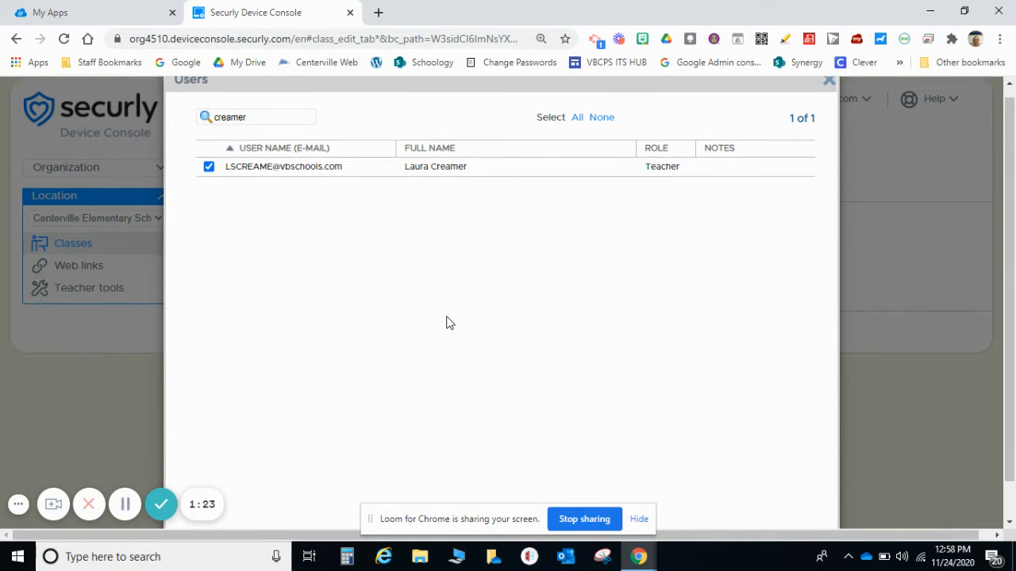
scroll(448, 322, "up", 1)
scroll(447, 321, "down", 1)
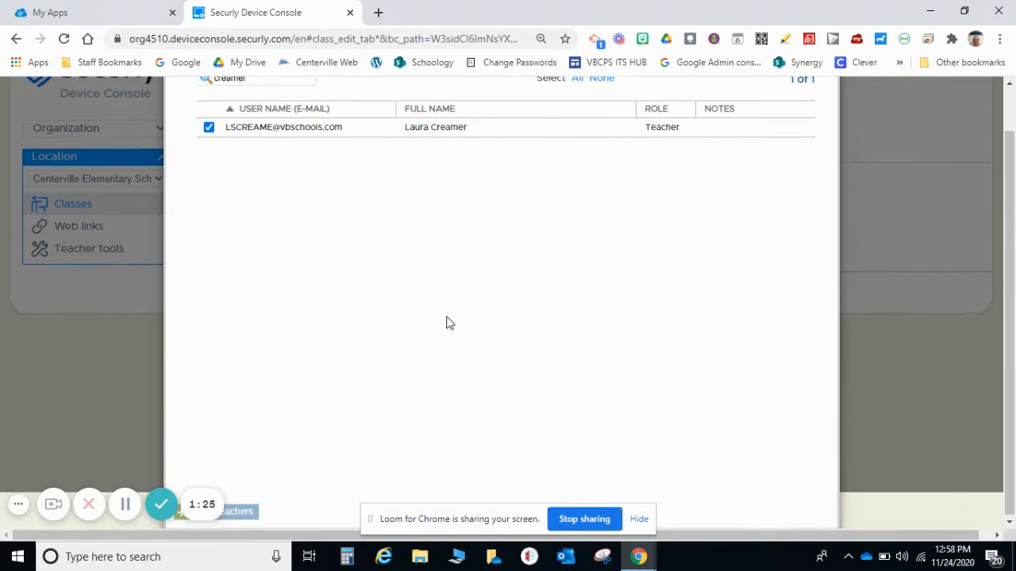
scroll(447, 319, "up", 1)
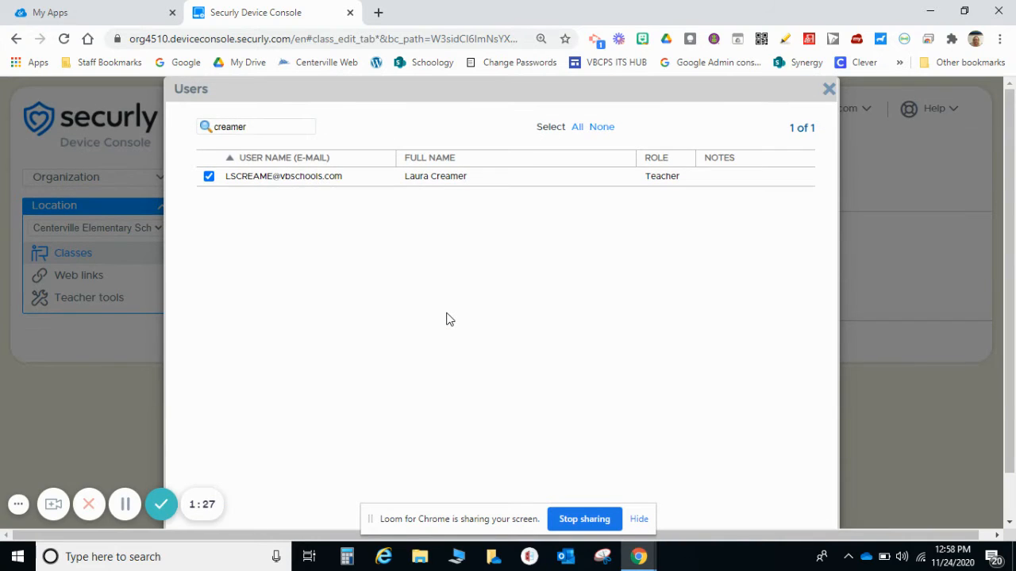
scroll(447, 319, "down", 1)
scroll(447, 319, "up", 1)
scroll(446, 319, "down", 1)
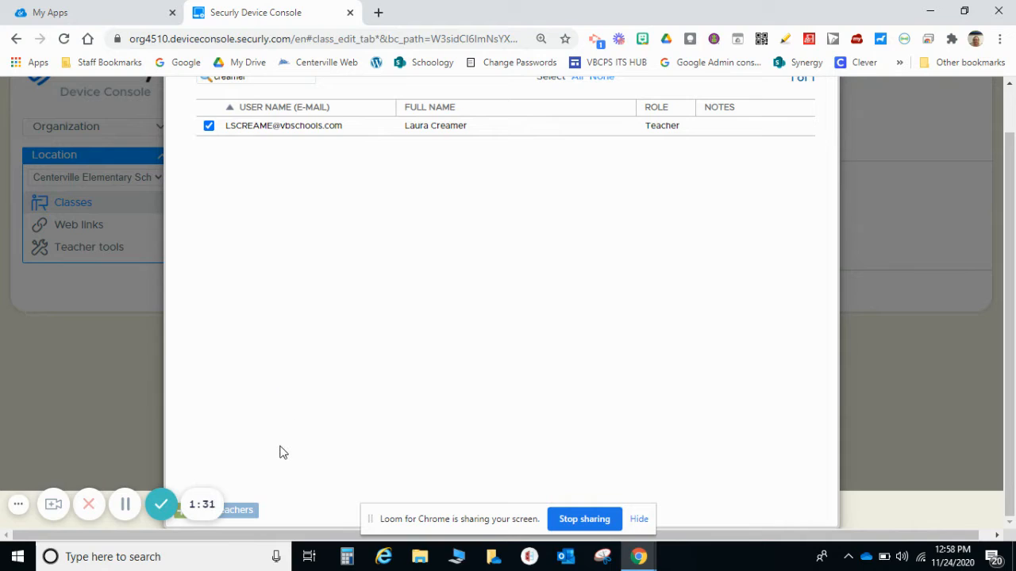
left_click(243, 514)
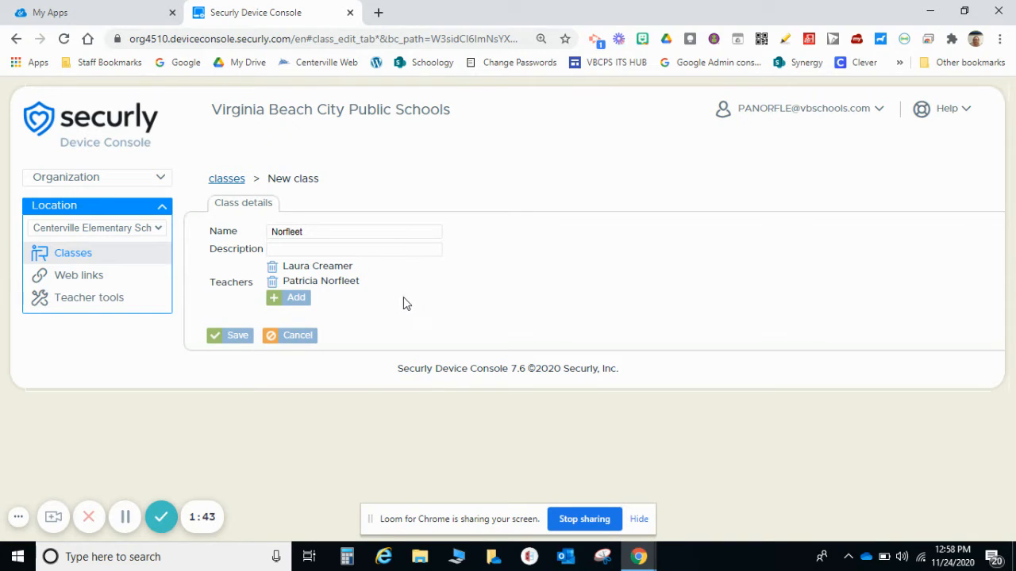
- Save the class under a distinct name by appending 2 to the teacher's surname
left_click(232, 346)
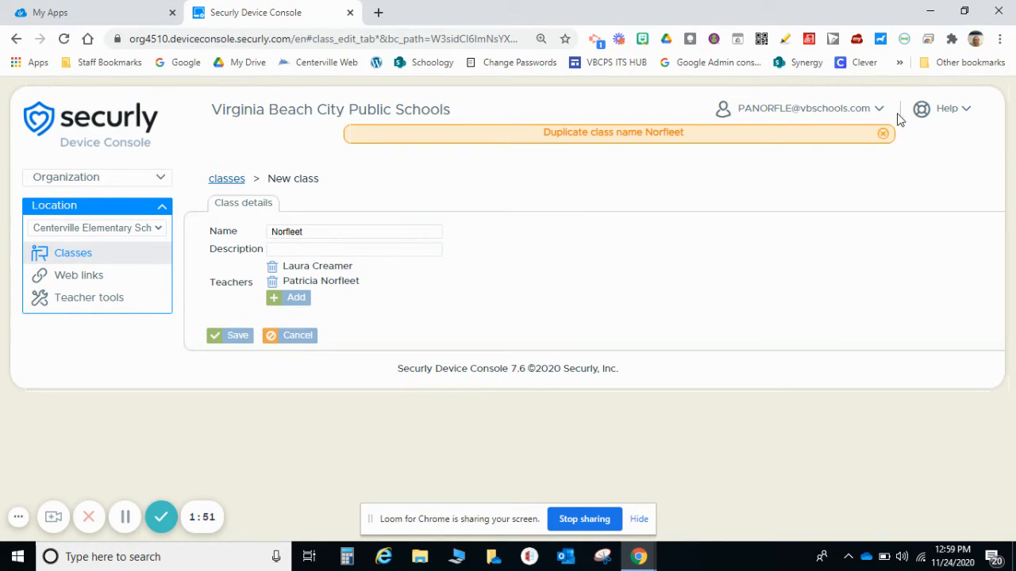
left_click(883, 134)
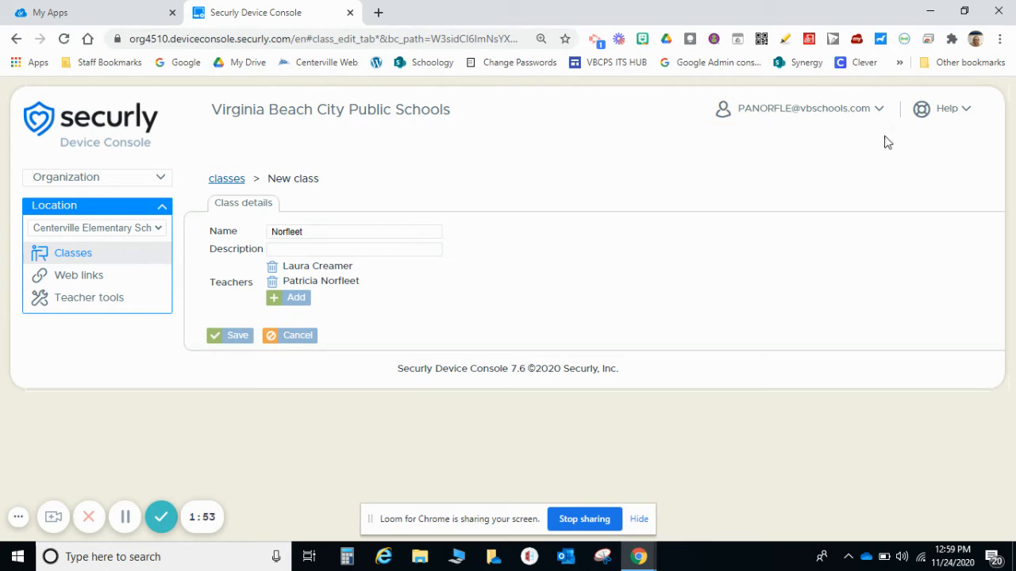
left_click(328, 233)
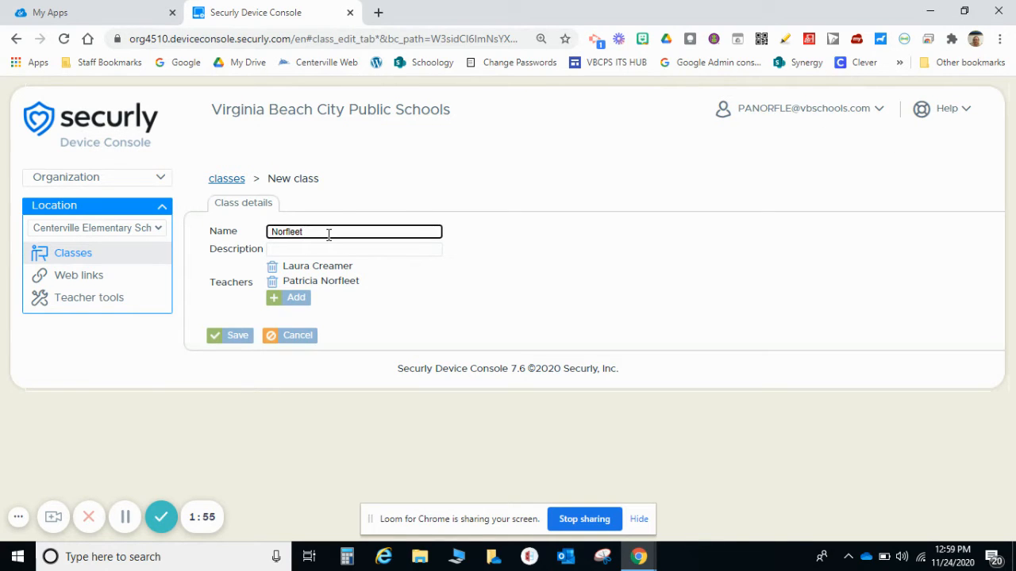
type("2")
left_click(225, 339)
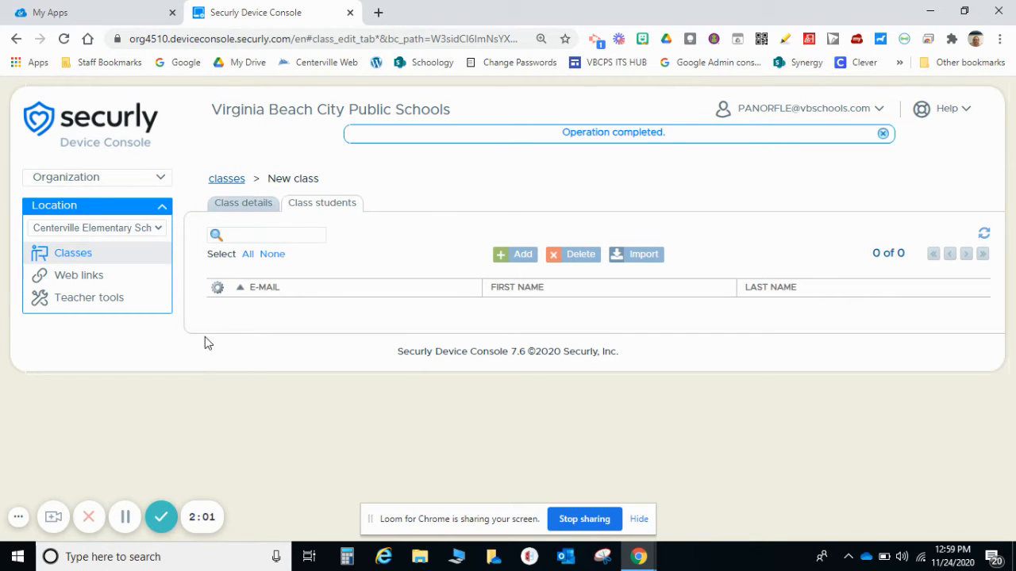
- Start a student import from Google Directory, search for the first student's surname and select the ninth listed match
left_click(643, 254)
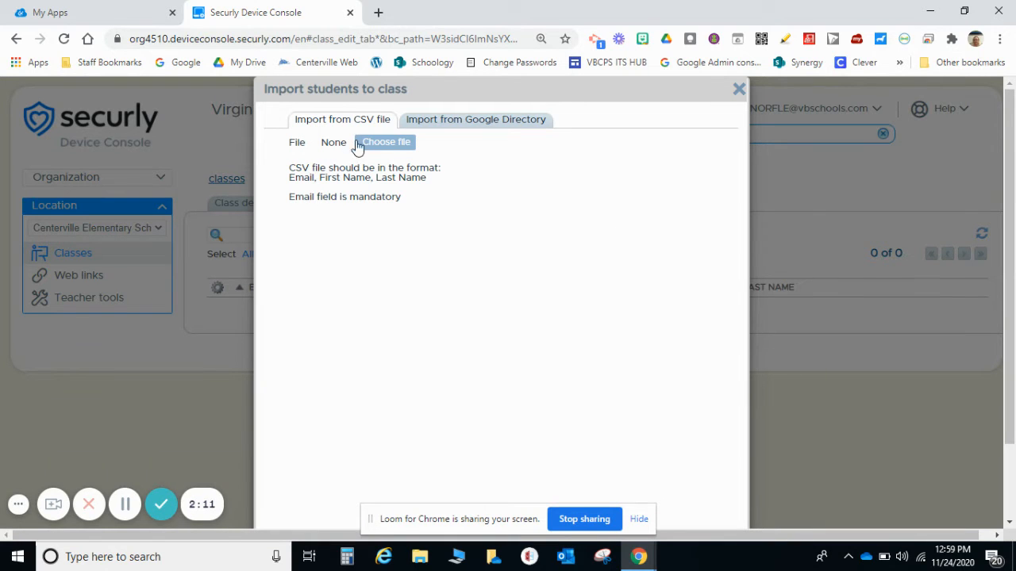
left_click(488, 128)
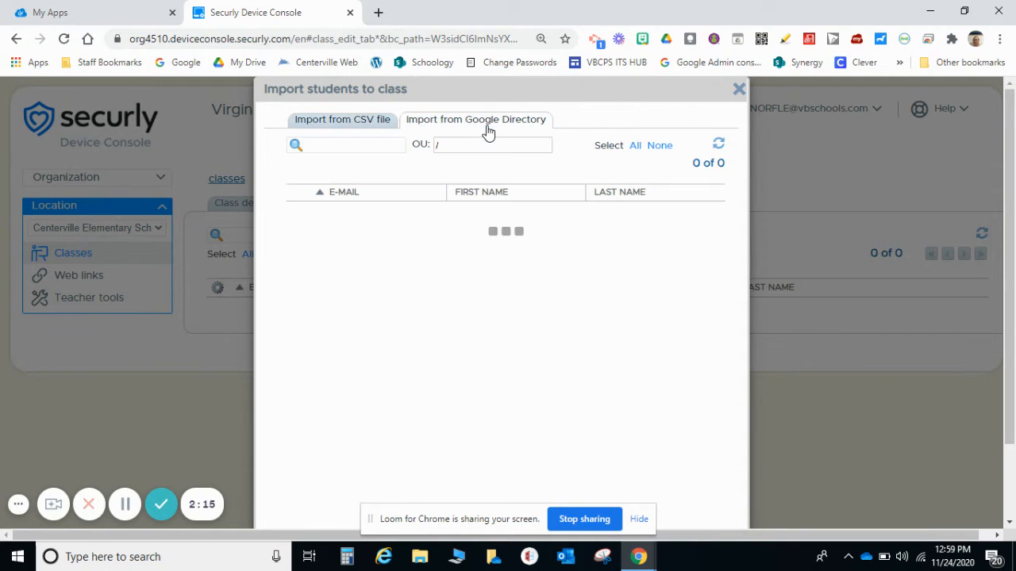
left_click(365, 147)
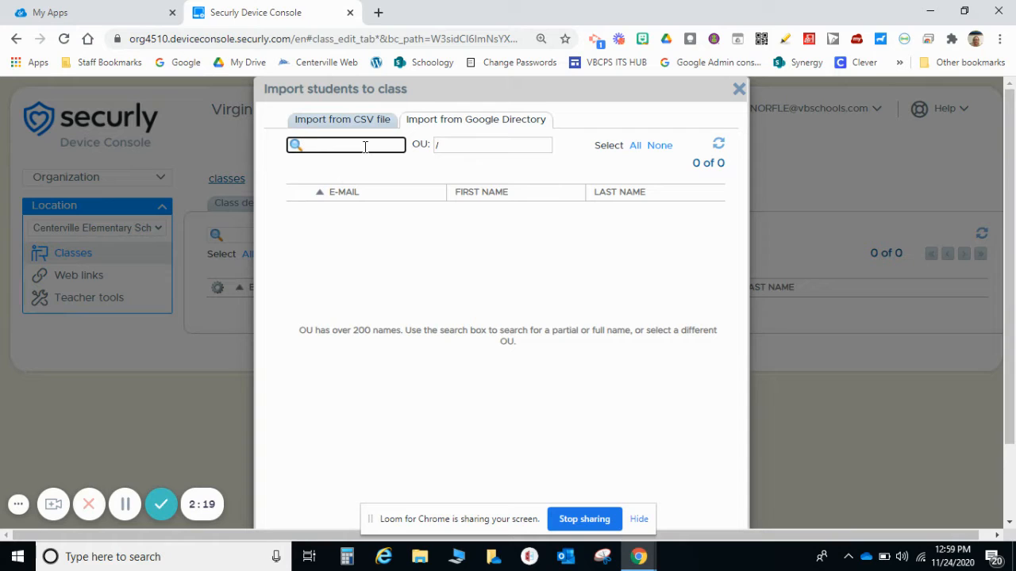
type("epps")
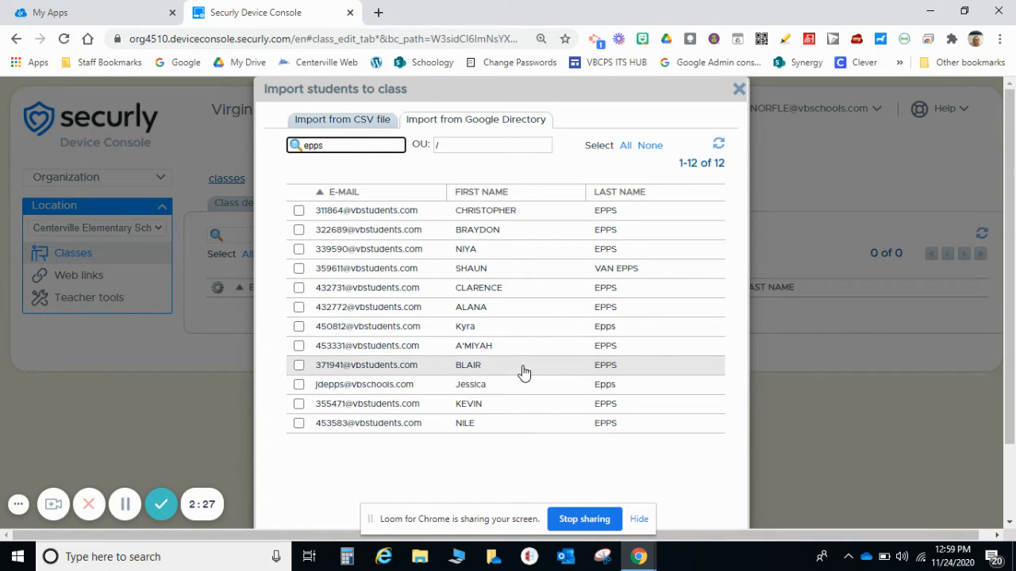
left_click(299, 366)
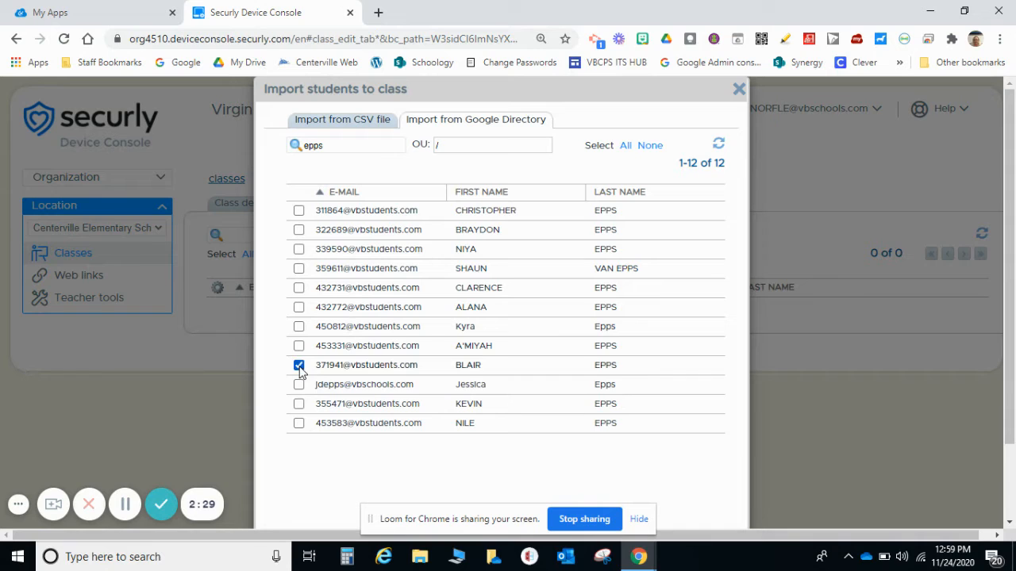
- Search the Google Directory for the second student's surname and select the last listed match
double_click(346, 141)
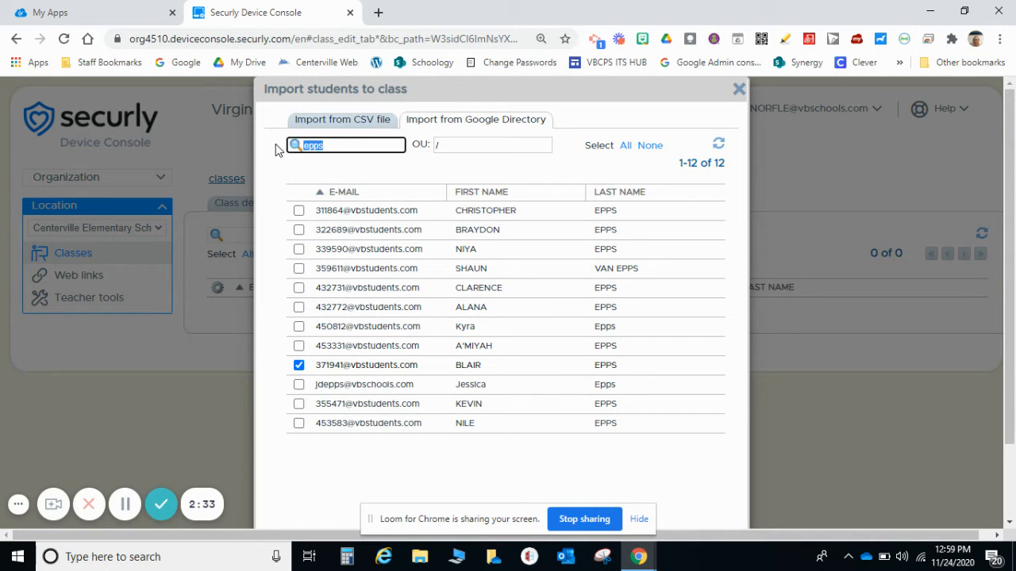
key("BackSpace")
type("grinnell")
key("Return")
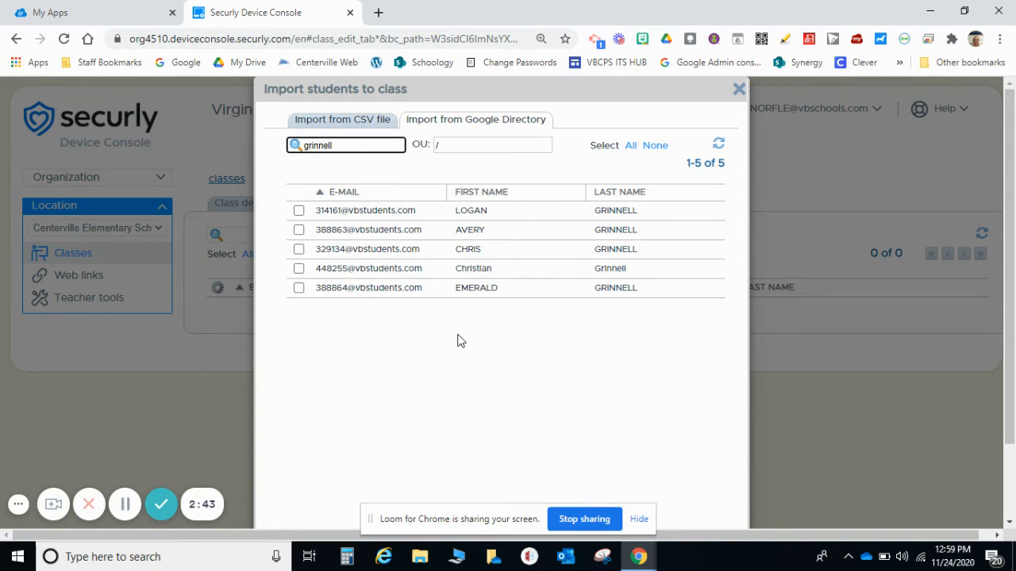
left_click(299, 288)
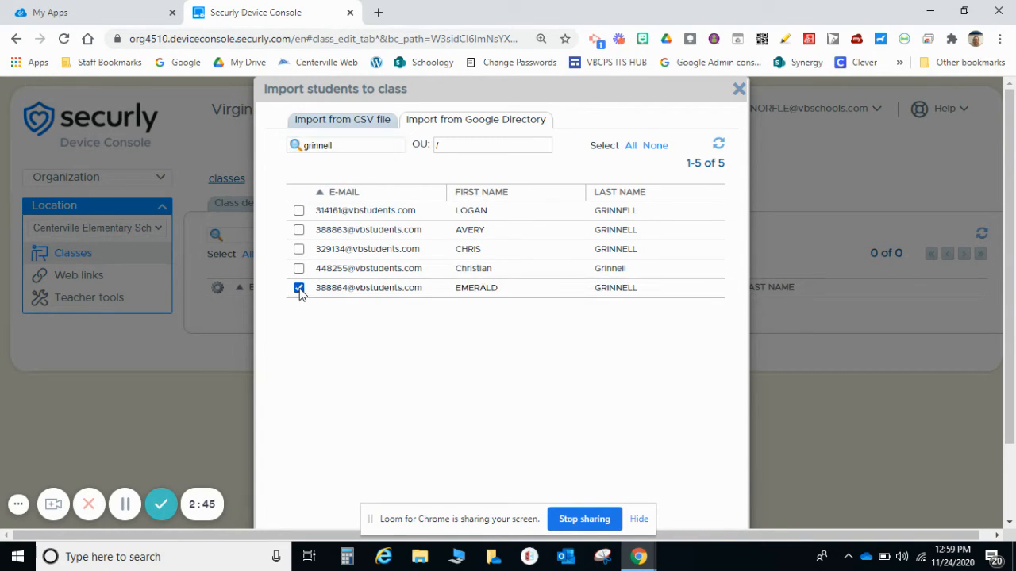
- Search for the third student's surname, select the first match and import all selected students into the class
double_click(344, 142)
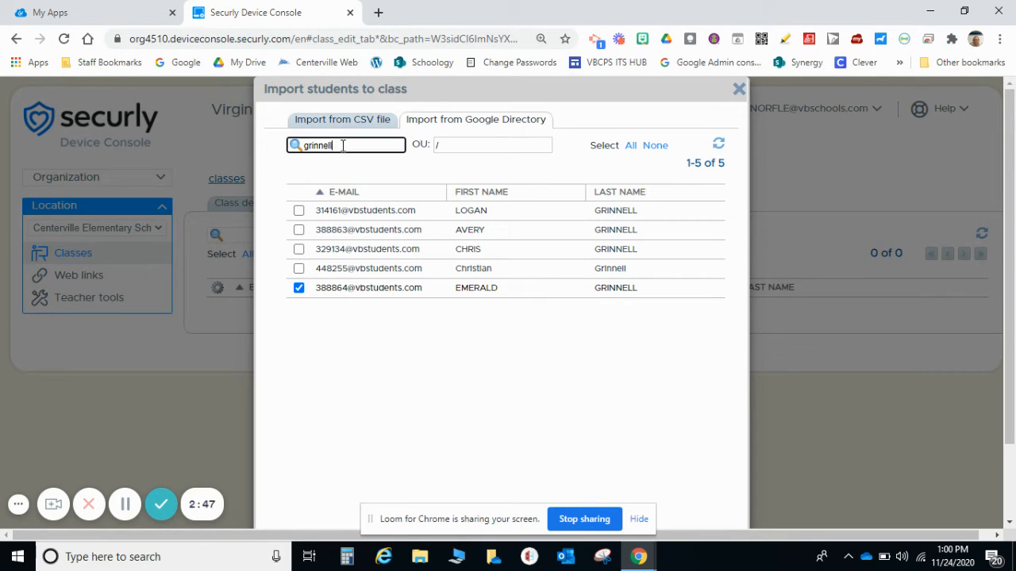
type("fadrowski")
key("Return")
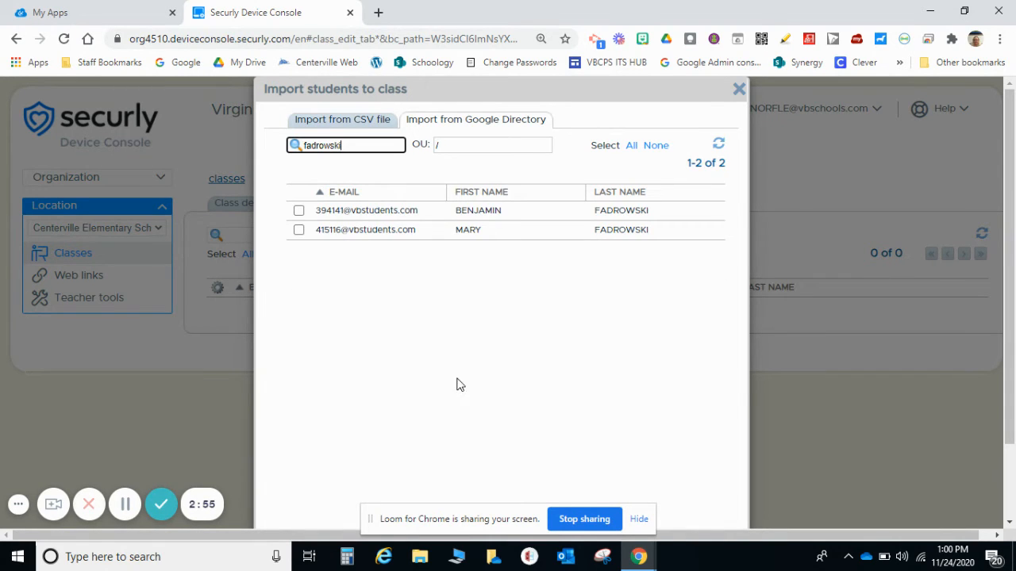
left_click(299, 211)
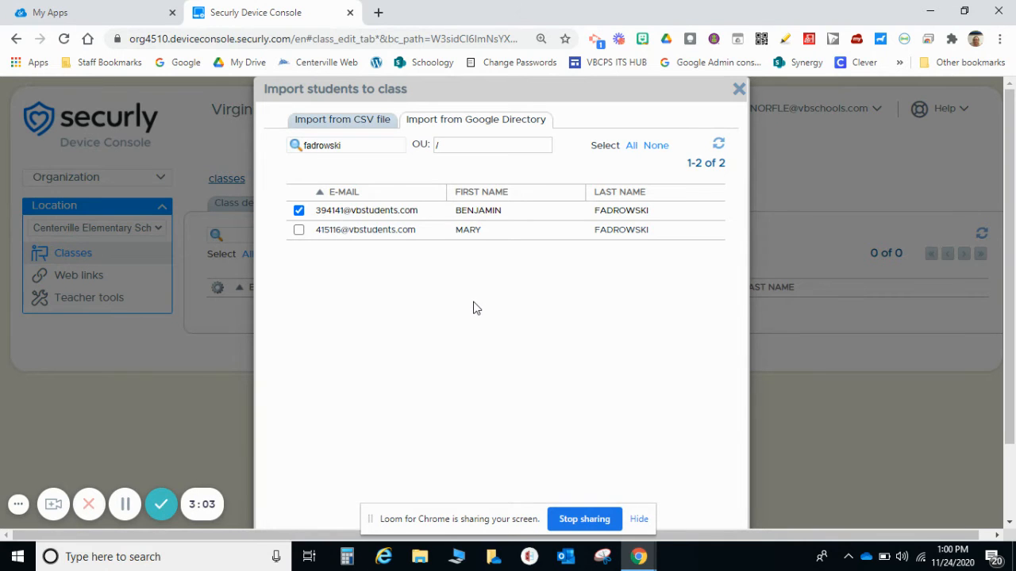
scroll(473, 308, "down", 2)
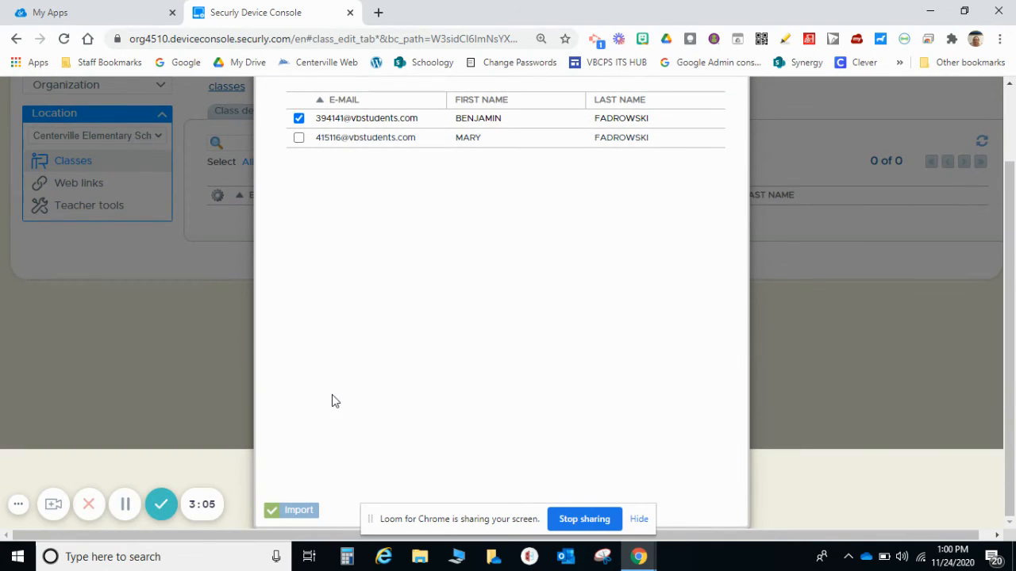
left_click(298, 511)
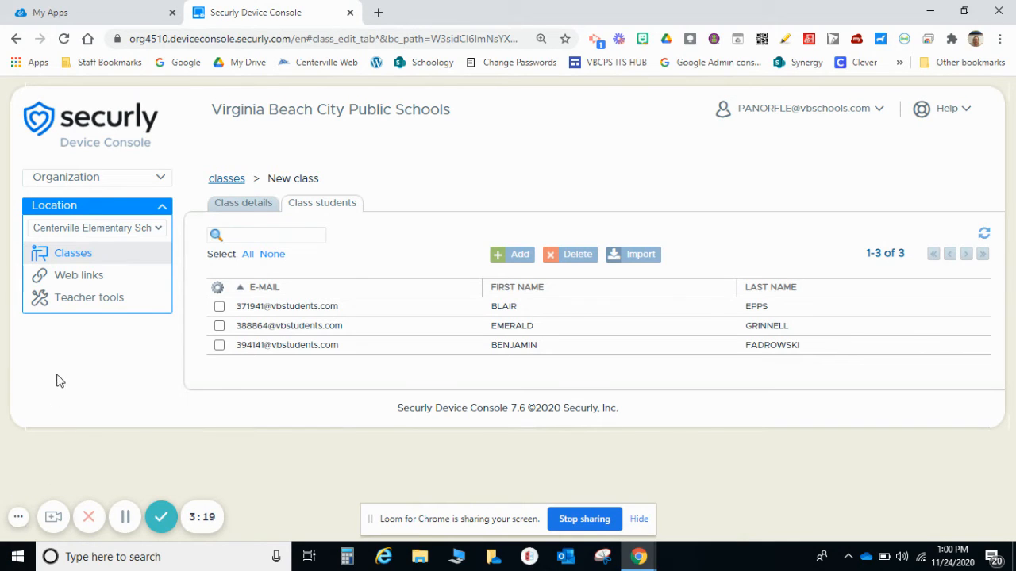
- In Teacher tools, choose the new class ending in 2 and try to start it, cancelling at the confirmation
left_click(86, 298)
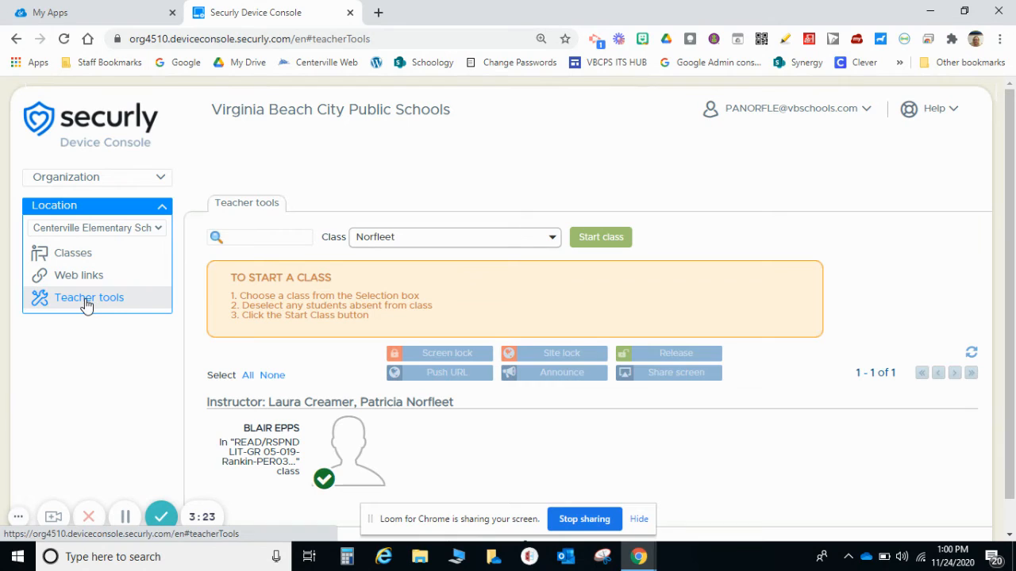
left_click(553, 239)
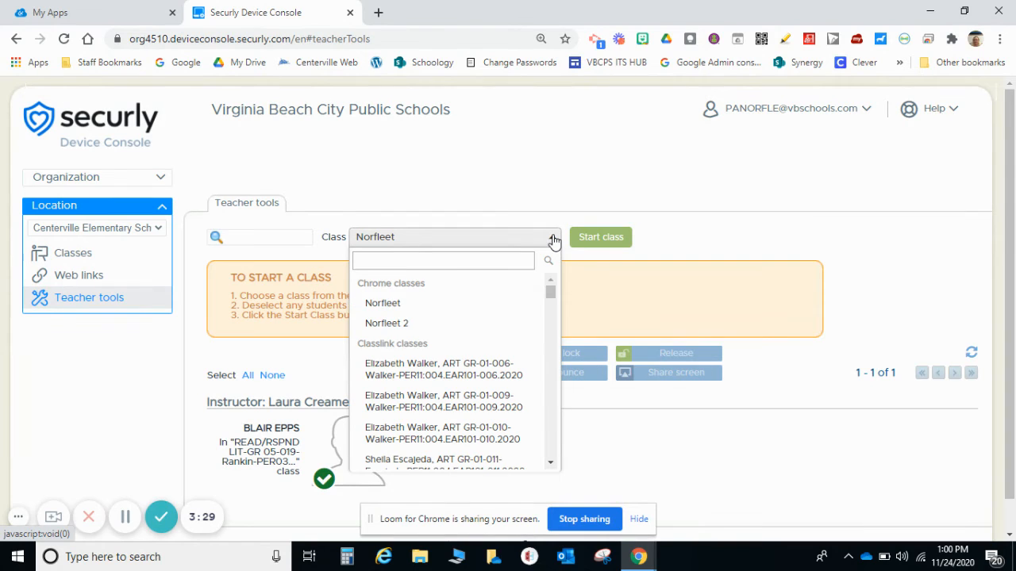
left_click(406, 325)
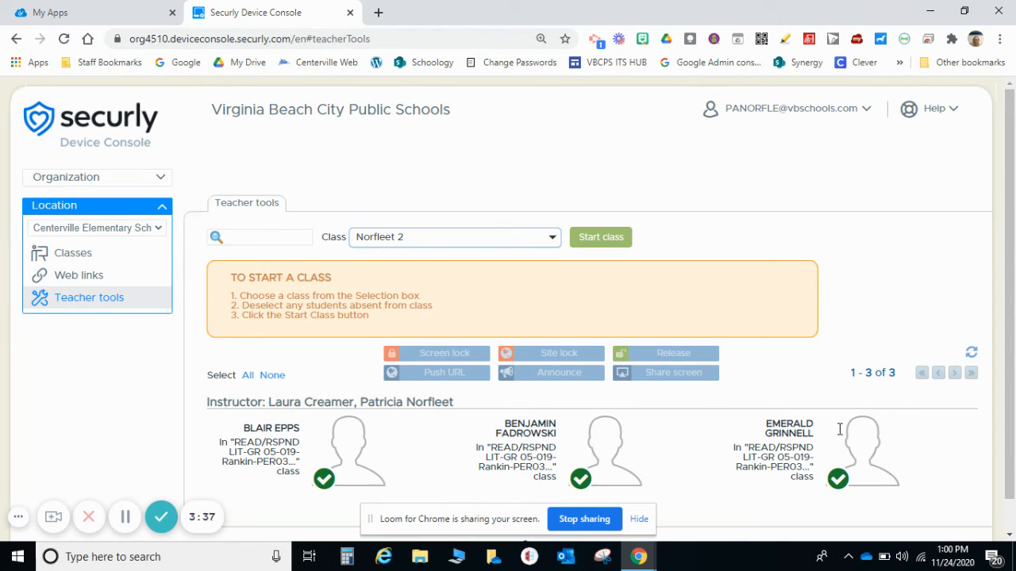
left_click(607, 237)
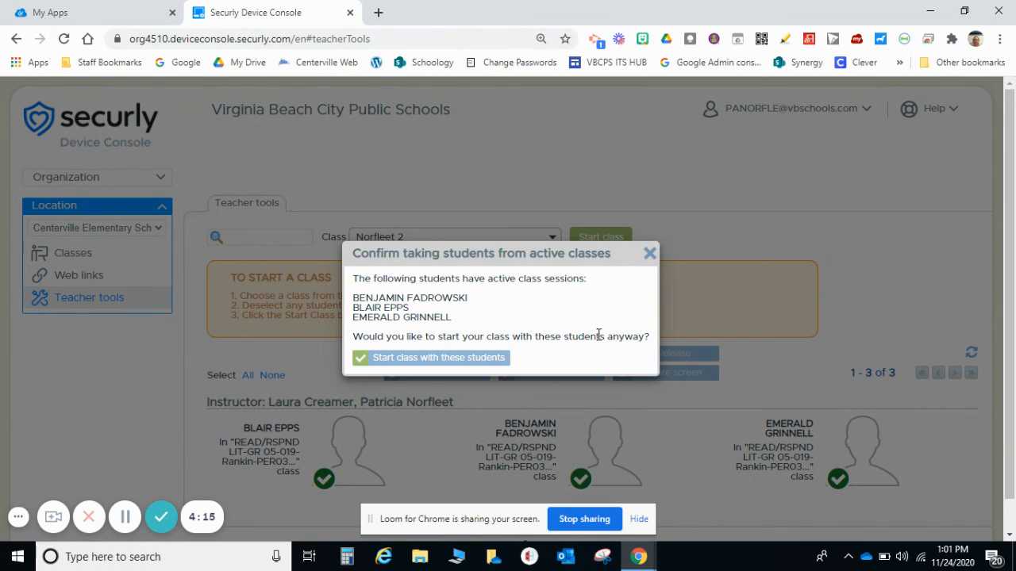
left_click(649, 254)
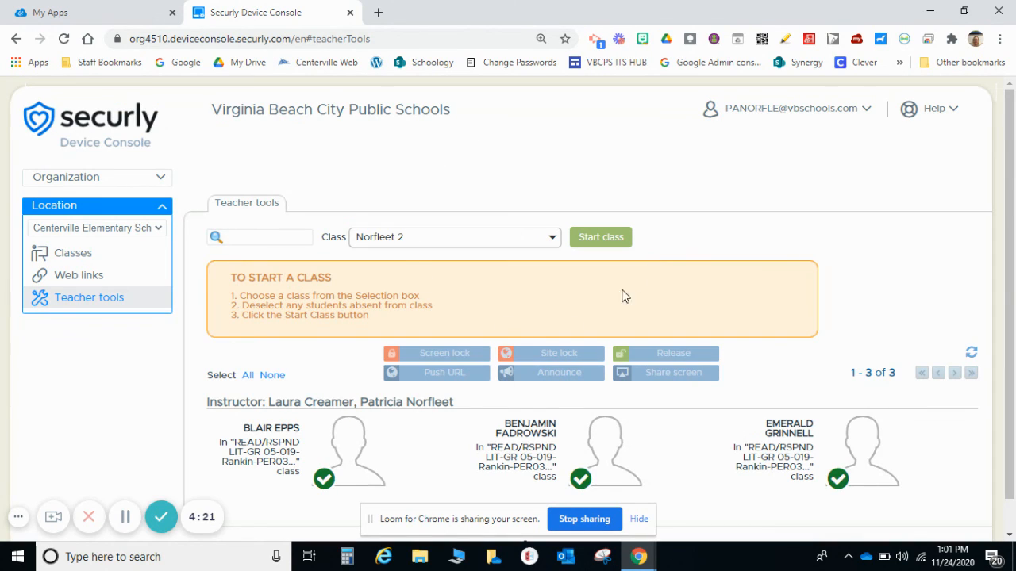